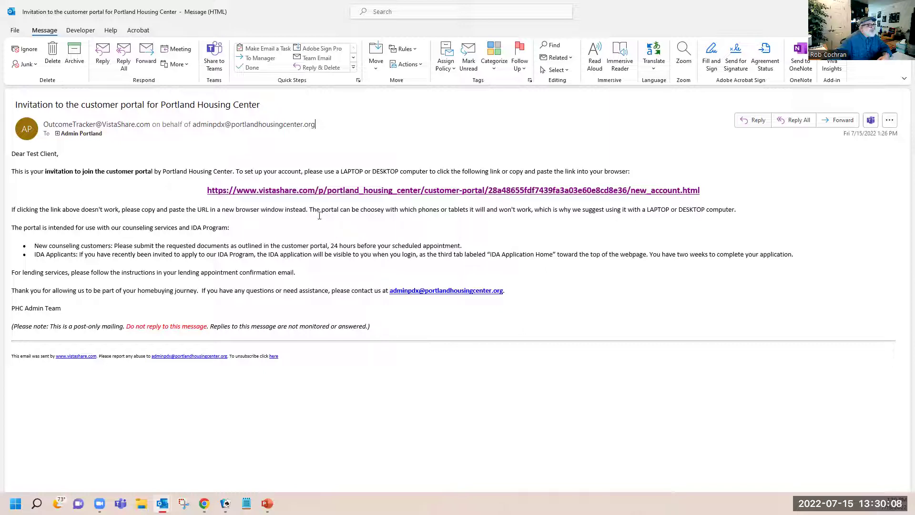
Follow the Portland Housing Center invitation link to the portal's New Account setup page
{"action": "left_click", "coordinate": [301, 190]}
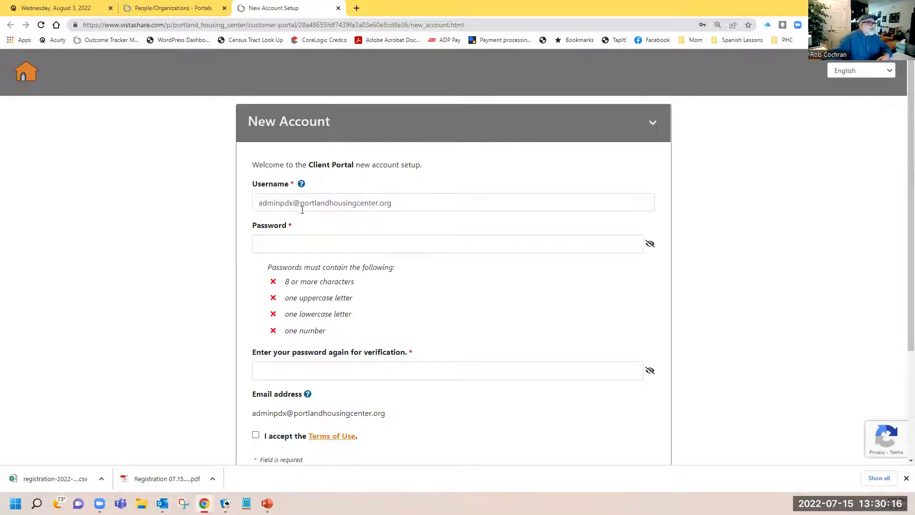
Enter the new account password in the Password field after reviewing its requirements
{"action": "left_click", "coordinate": [270, 202]}
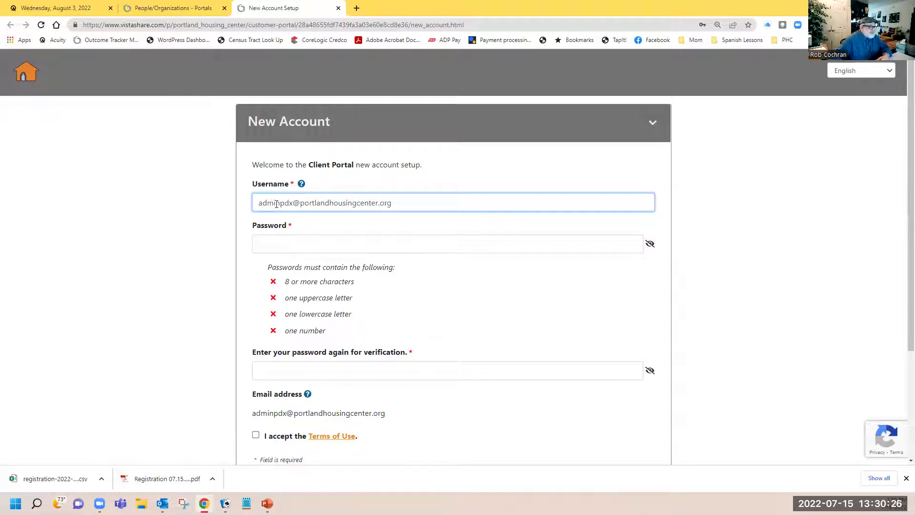
{"action": "left_click", "coordinate": [283, 248]}
{"action": "left_click", "coordinate": [179, 243]}
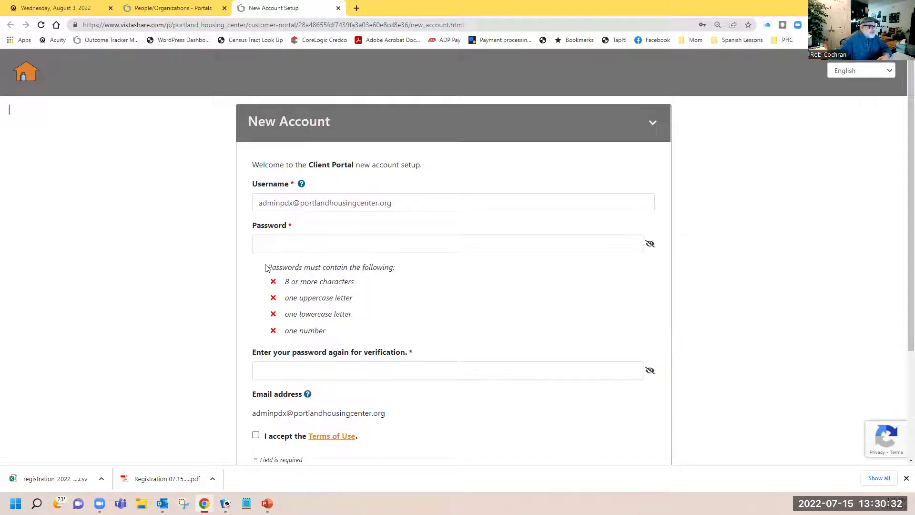
{"action": "left_click_drag", "start_coordinate": [267, 267], "coordinate": [347, 334]}
{"action": "left_click", "coordinate": [520, 241]}
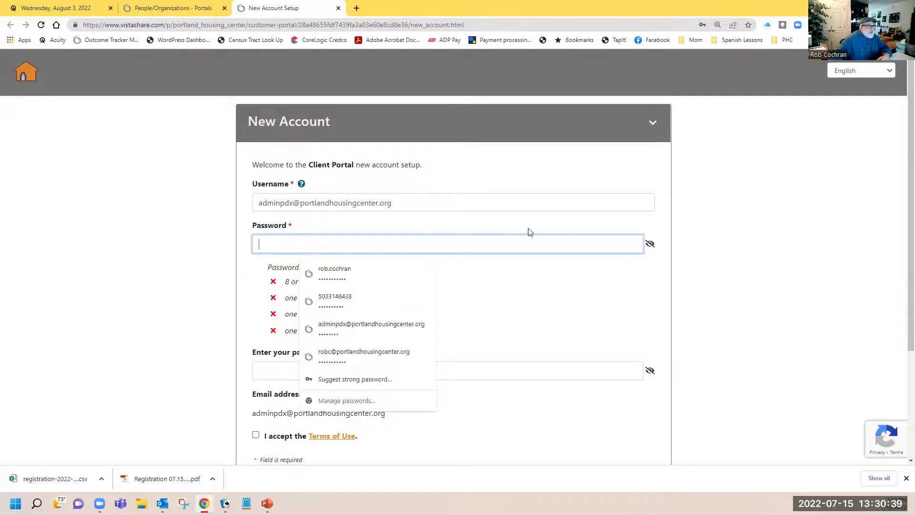
{"action": "left_click", "coordinate": [651, 244]}
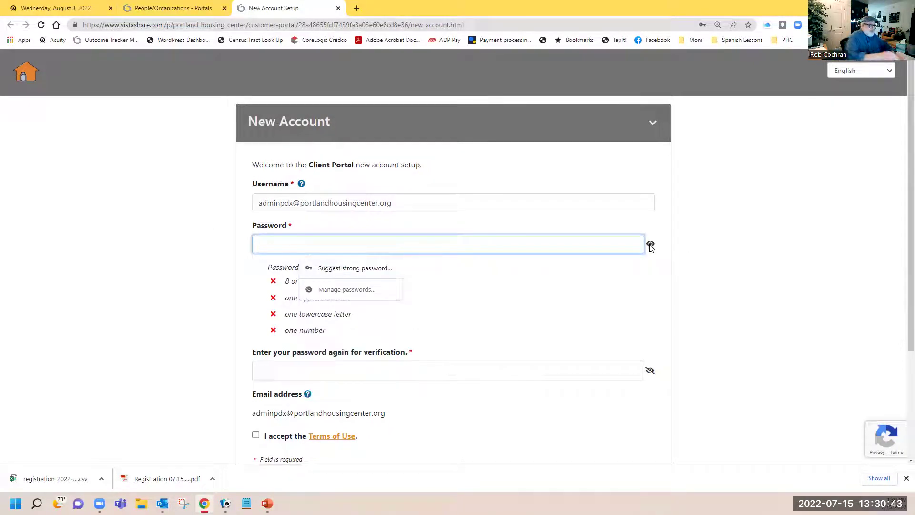
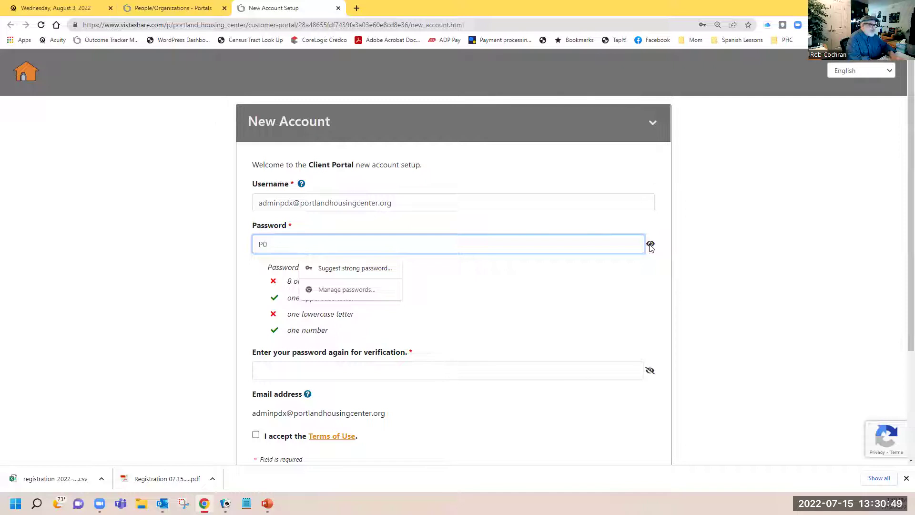
{"action": "left_click", "coordinate": [651, 246]}
Confirm the password, accept the Terms of Use, and create the user profile
{"action": "left_click", "coordinate": [320, 372]}
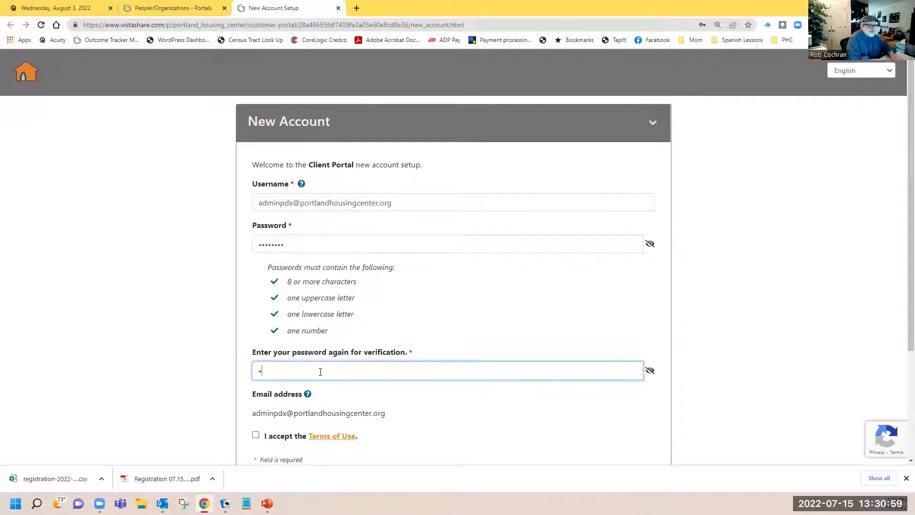
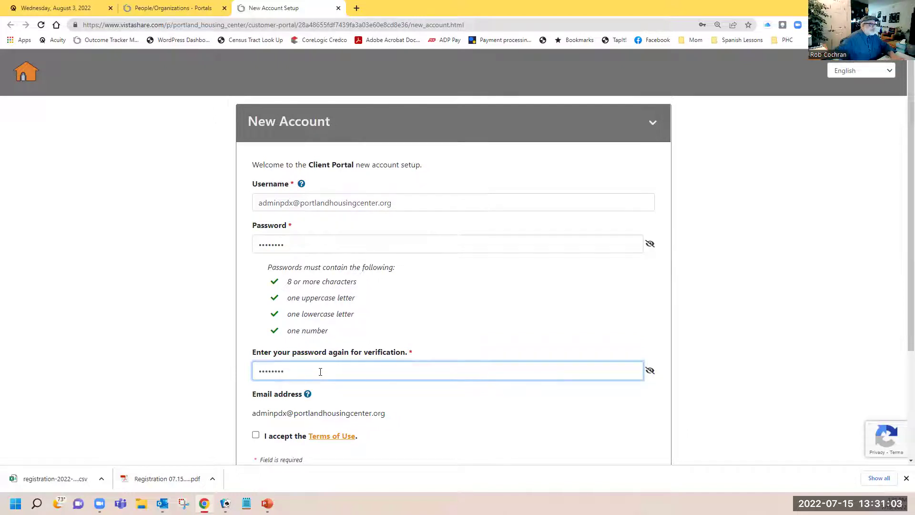
{"action": "scroll", "coordinate": [219, 391], "scroll_direction": "down", "scroll_amount": 3}
{"action": "left_click", "coordinate": [256, 284]}
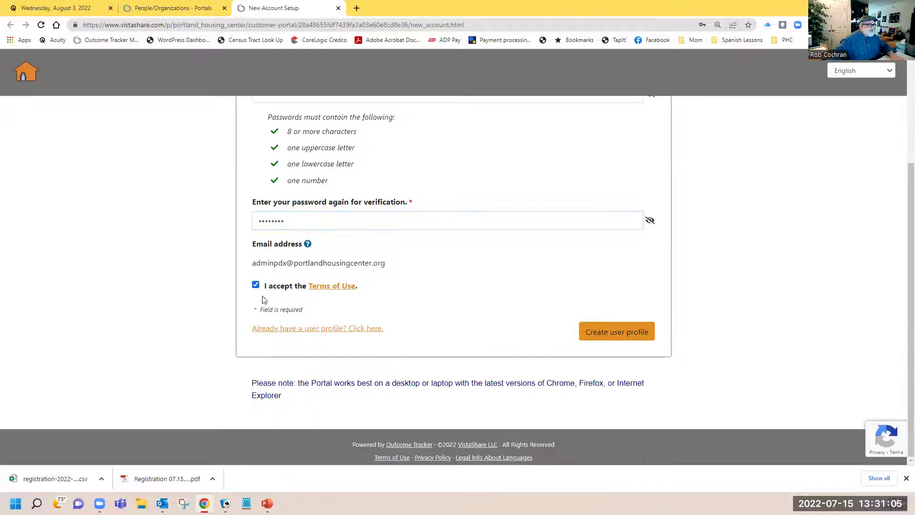
{"action": "left_click", "coordinate": [600, 337]}
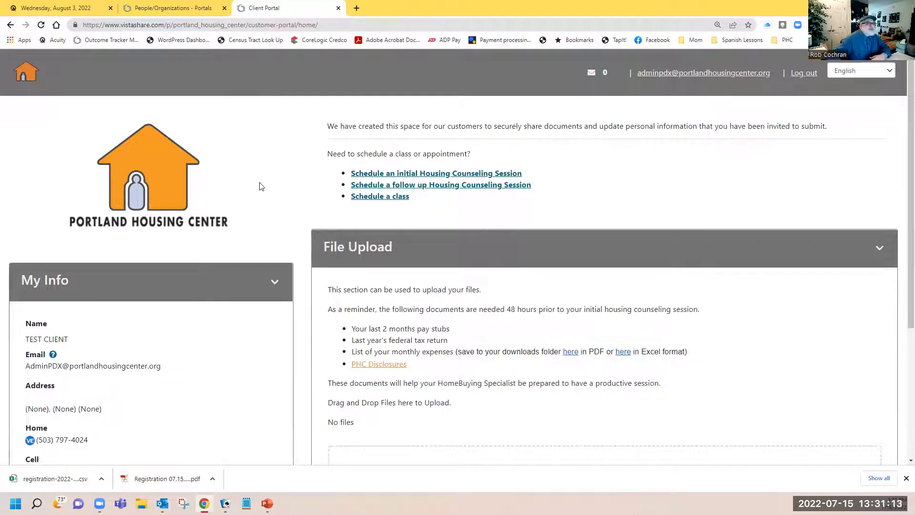
Scroll the portal home page to review My Info, the scheduling links and the empty File Upload
{"action": "scroll", "coordinate": [264, 184], "scroll_direction": "down", "scroll_amount": 4}
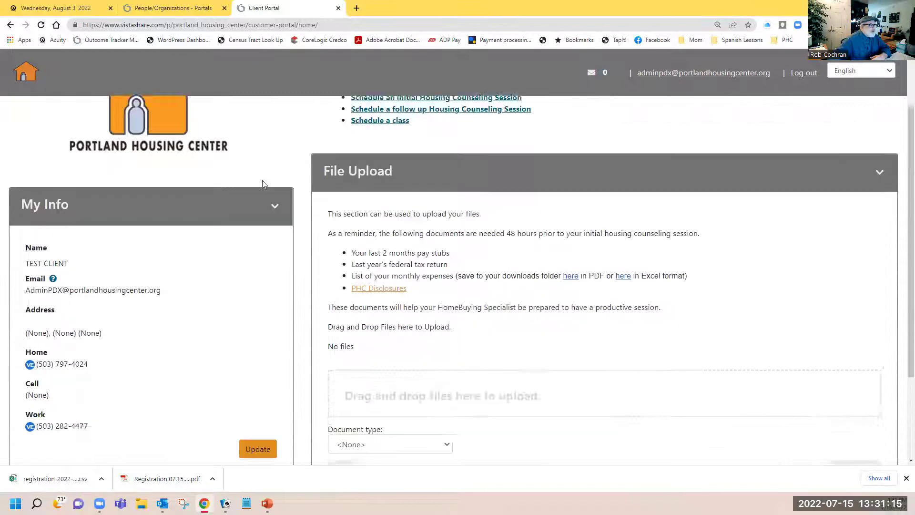
{"action": "scroll", "coordinate": [264, 184], "scroll_direction": "up", "scroll_amount": 1}
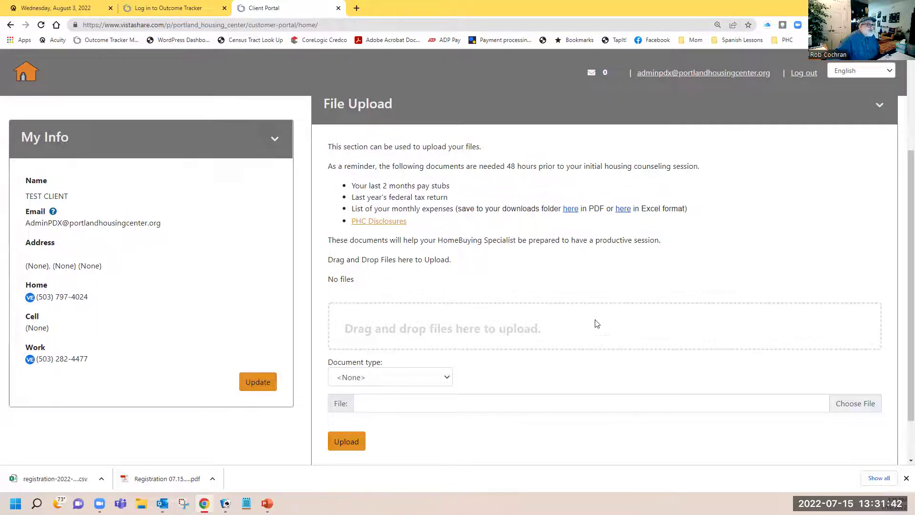
{"action": "scroll", "coordinate": [606, 329], "scroll_direction": "down", "scroll_amount": 2}
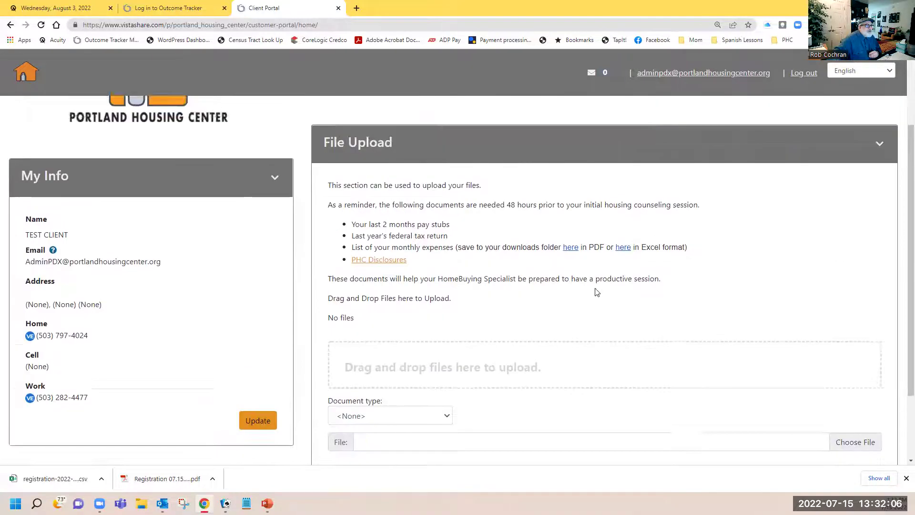
{"action": "scroll", "coordinate": [597, 292], "scroll_direction": "up", "scroll_amount": 4}
{"action": "scroll", "coordinate": [596, 292], "scroll_direction": "up", "scroll_amount": 1}
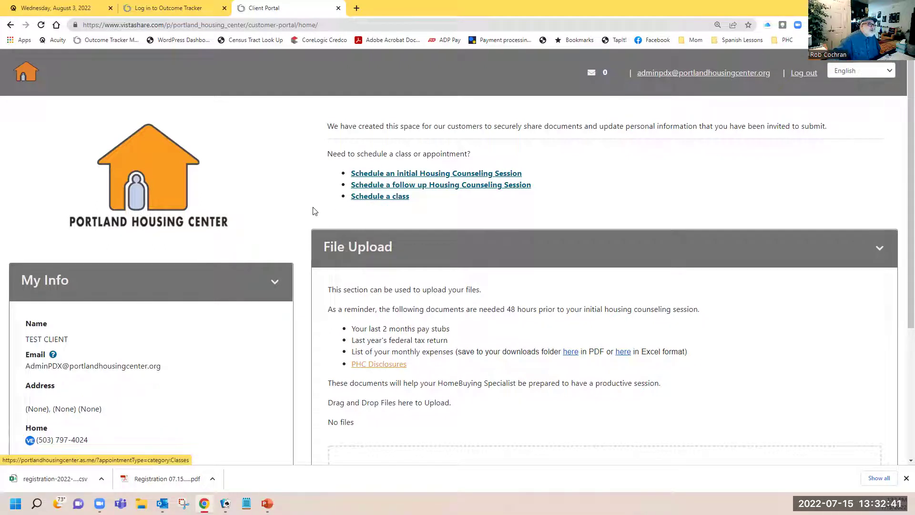
{"action": "scroll", "coordinate": [313, 210], "scroll_direction": "down", "scroll_amount": 2}
{"action": "scroll", "coordinate": [312, 210], "scroll_direction": "down", "scroll_amount": 1}
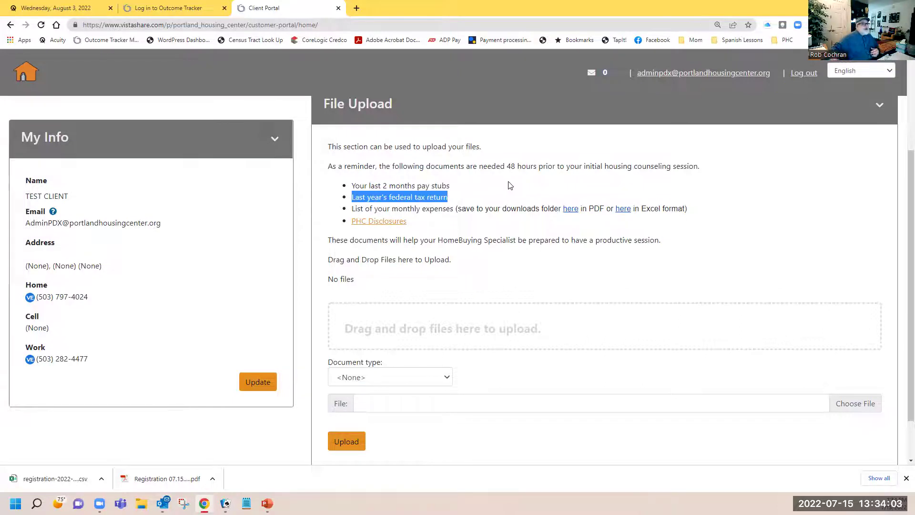
{"action": "double_click", "coordinate": [369, 208]}
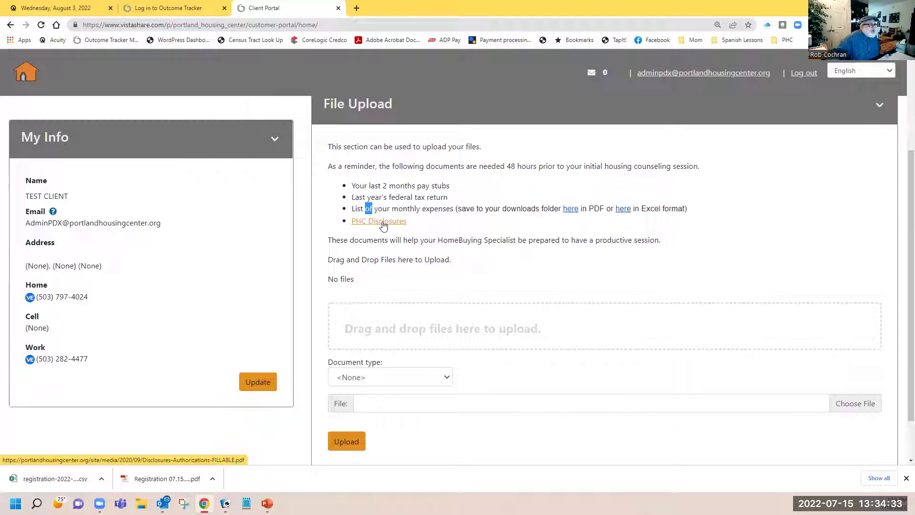
Open the PHC Disclosures PDF, page through all seven pages, and select the Agency Relationships initials box
{"action": "left_click", "coordinate": [384, 222]}
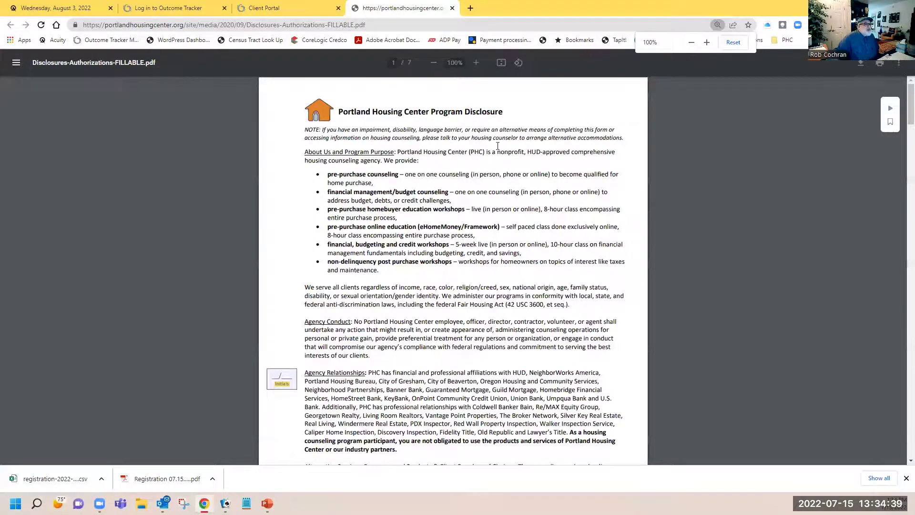
{"action": "scroll", "coordinate": [354, 119], "scroll_direction": "down", "scroll_amount": 4}
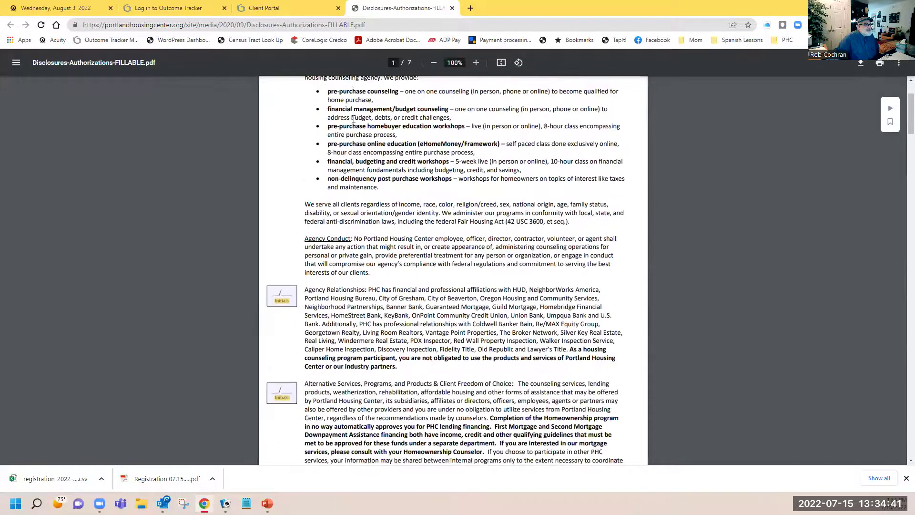
{"action": "scroll", "coordinate": [353, 119], "scroll_direction": "down", "scroll_amount": 4}
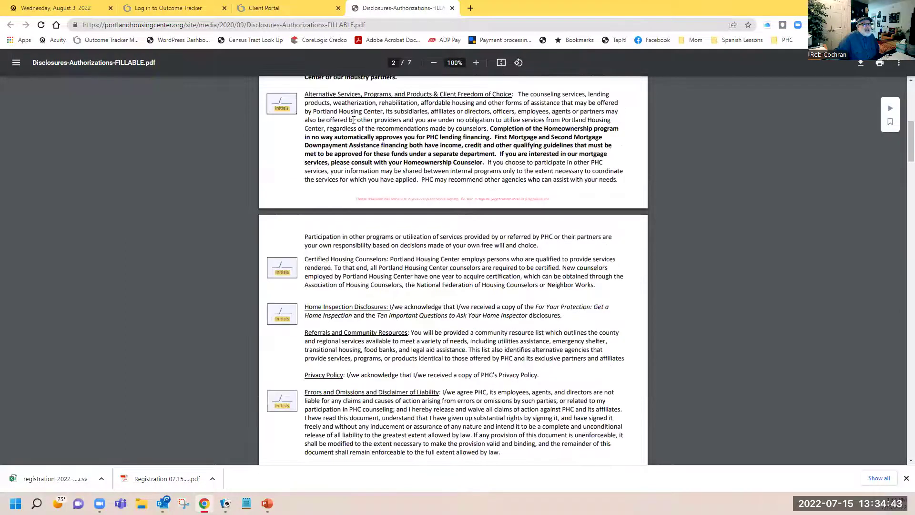
{"action": "scroll", "coordinate": [354, 119], "scroll_direction": "up", "scroll_amount": 8}
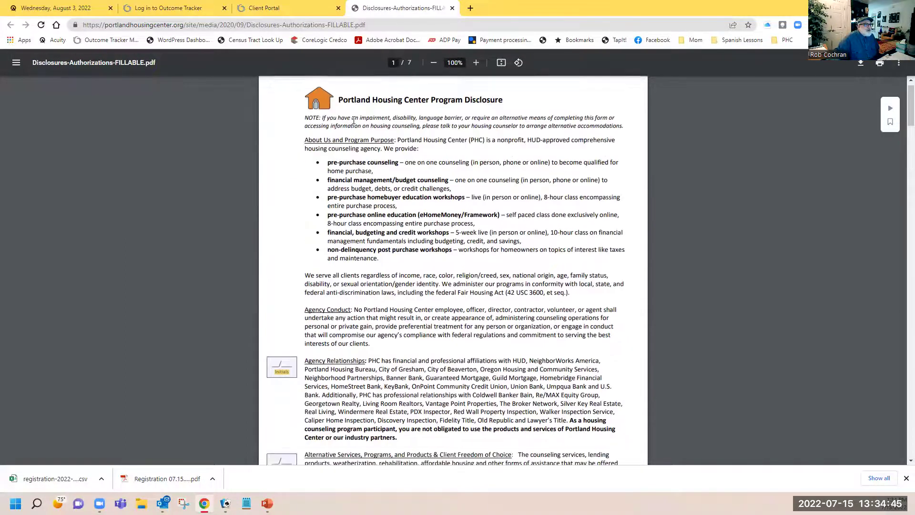
{"action": "scroll", "coordinate": [354, 120], "scroll_direction": "down", "scroll_amount": 4}
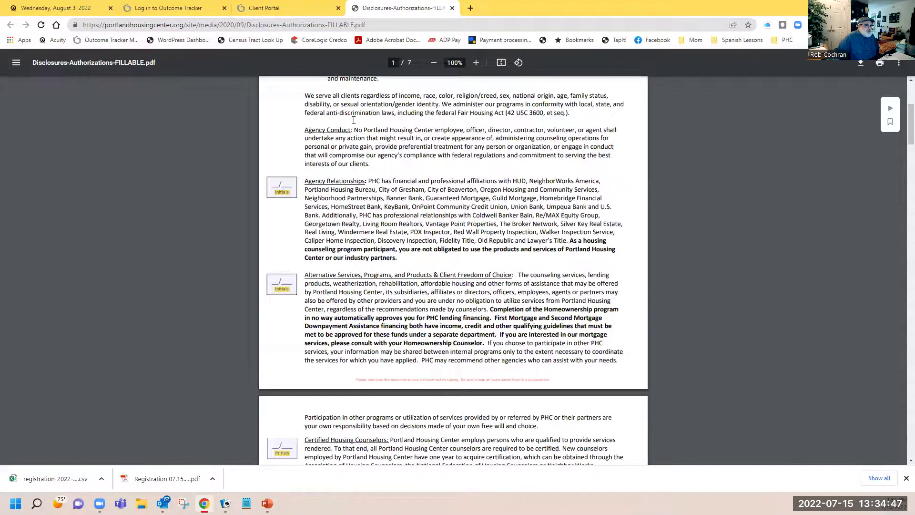
{"action": "scroll", "coordinate": [354, 120], "scroll_direction": "down", "scroll_amount": 4}
{"action": "scroll", "coordinate": [354, 120], "scroll_direction": "down", "scroll_amount": 3}
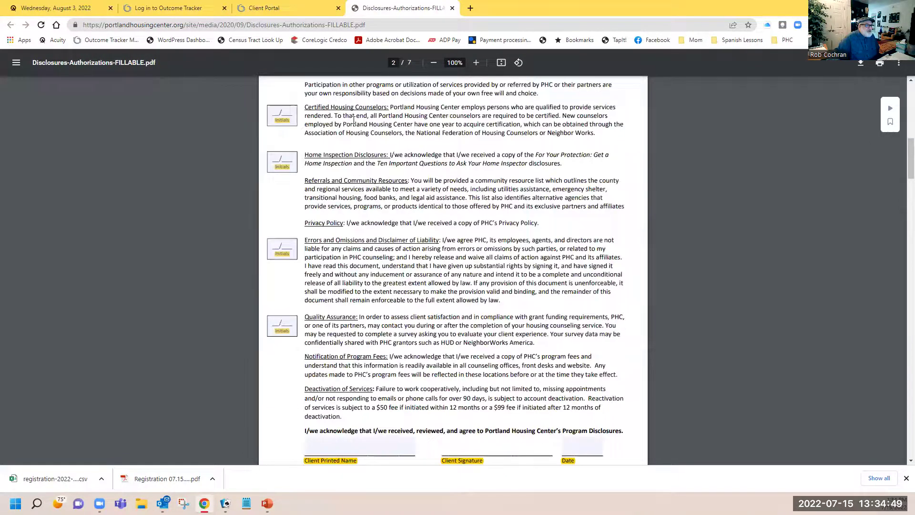
{"action": "scroll", "coordinate": [354, 120], "scroll_direction": "down", "scroll_amount": 3}
{"action": "scroll", "coordinate": [354, 121], "scroll_direction": "down", "scroll_amount": 2}
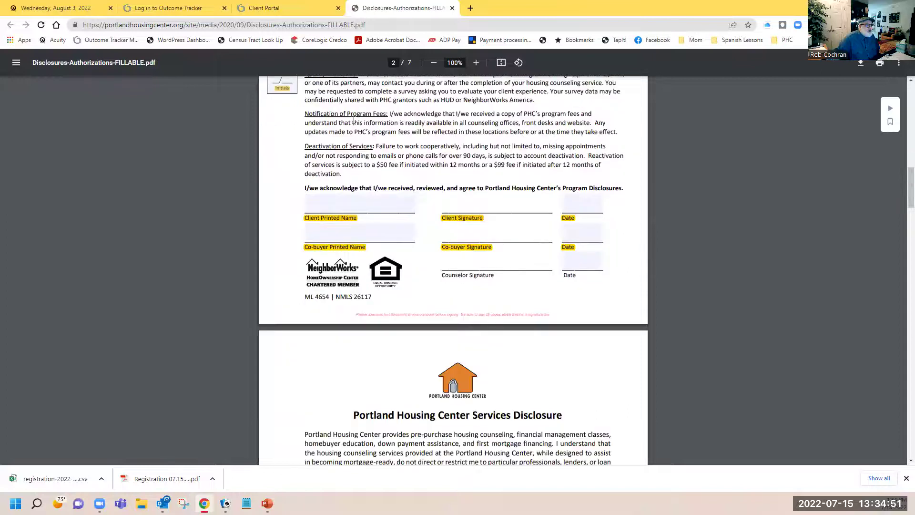
{"action": "scroll", "coordinate": [354, 120], "scroll_direction": "down", "scroll_amount": 5}
{"action": "scroll", "coordinate": [354, 120], "scroll_direction": "down", "scroll_amount": 11}
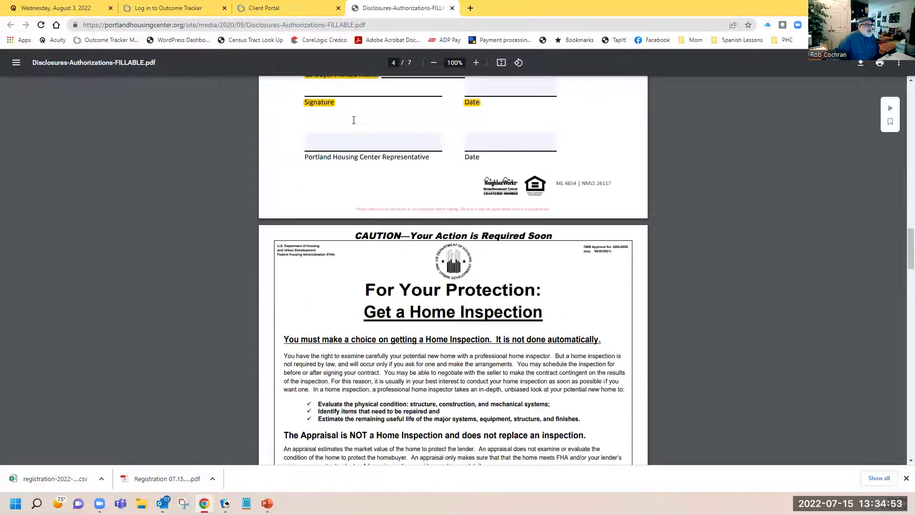
{"action": "scroll", "coordinate": [353, 120], "scroll_direction": "down", "scroll_amount": 7}
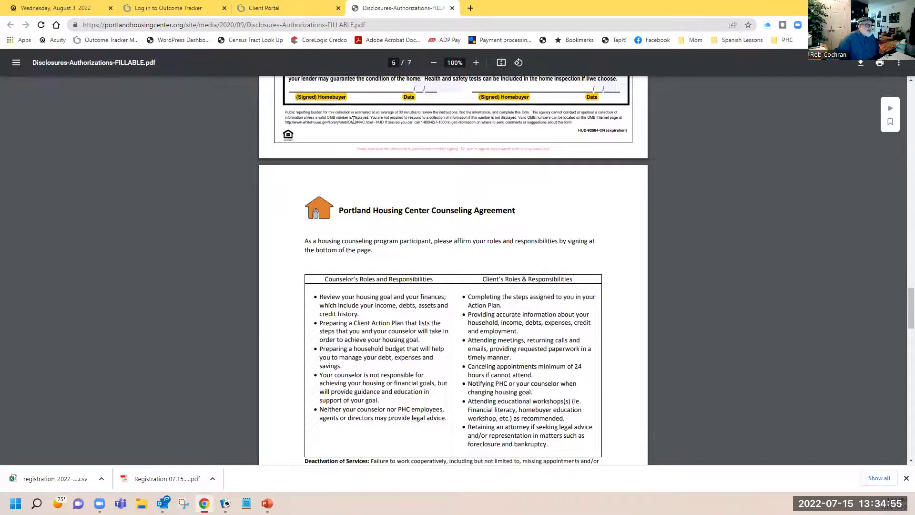
{"action": "scroll", "coordinate": [354, 120], "scroll_direction": "down", "scroll_amount": 8}
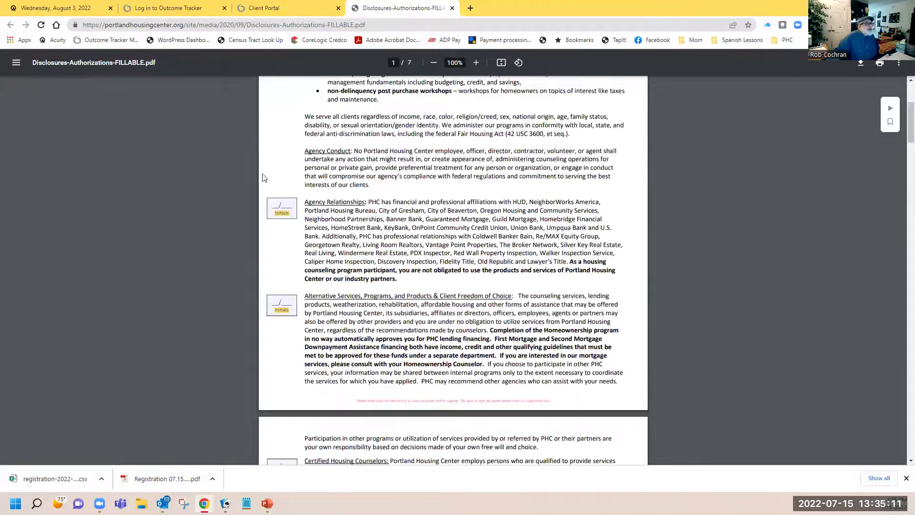
{"action": "scroll", "coordinate": [263, 177], "scroll_direction": "down", "scroll_amount": 1}
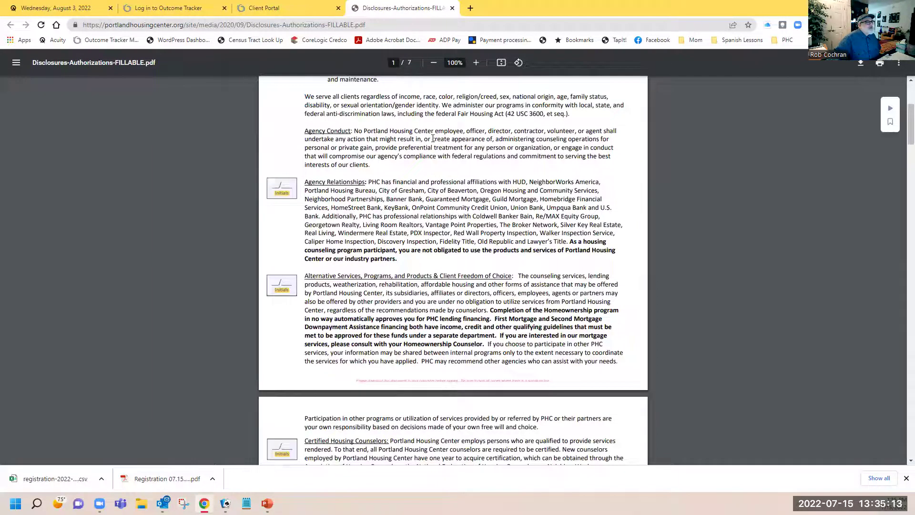
{"action": "scroll", "coordinate": [433, 139], "scroll_direction": "down", "scroll_amount": 1}
{"action": "left_click", "coordinate": [284, 141]}
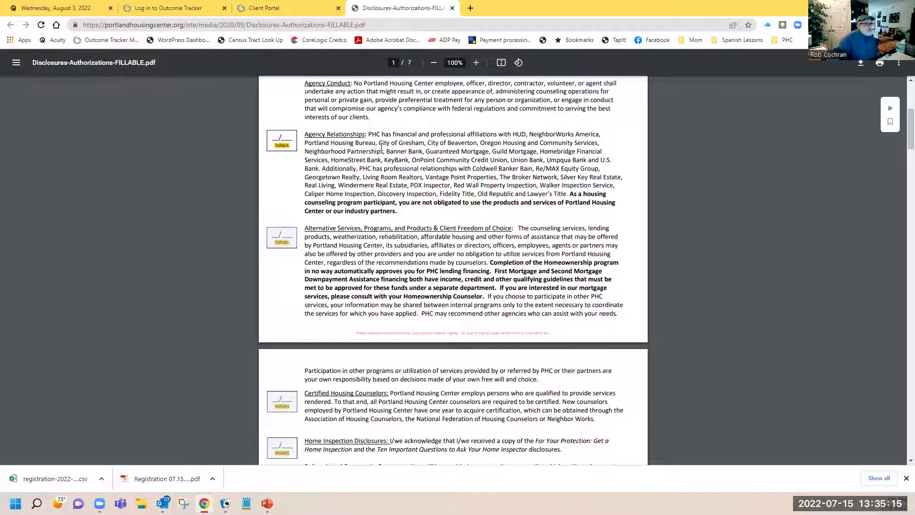
Initial the Agency Relationships, Alternative Services and Certified Housing Counselors boxes
{"action": "type", "text": "sdfk"}
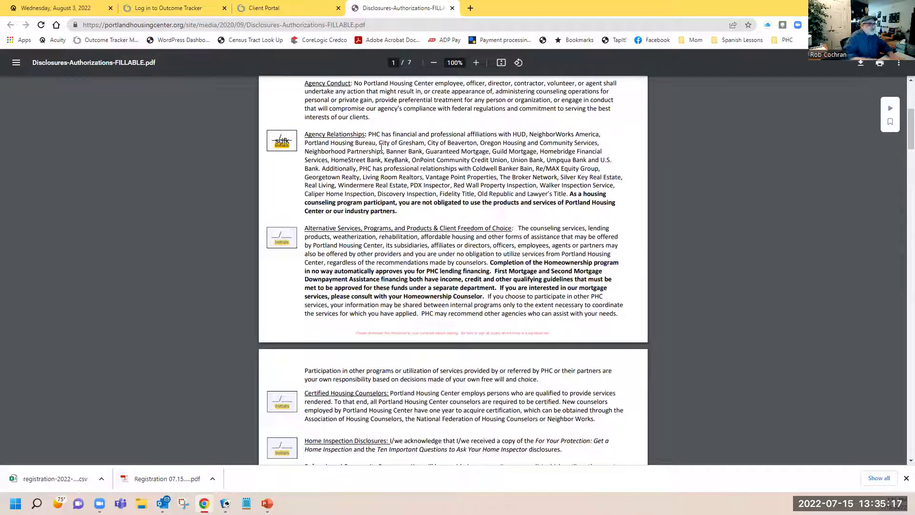
{"action": "left_click", "coordinate": [282, 230]}
{"action": "type", "text": "sdf"}
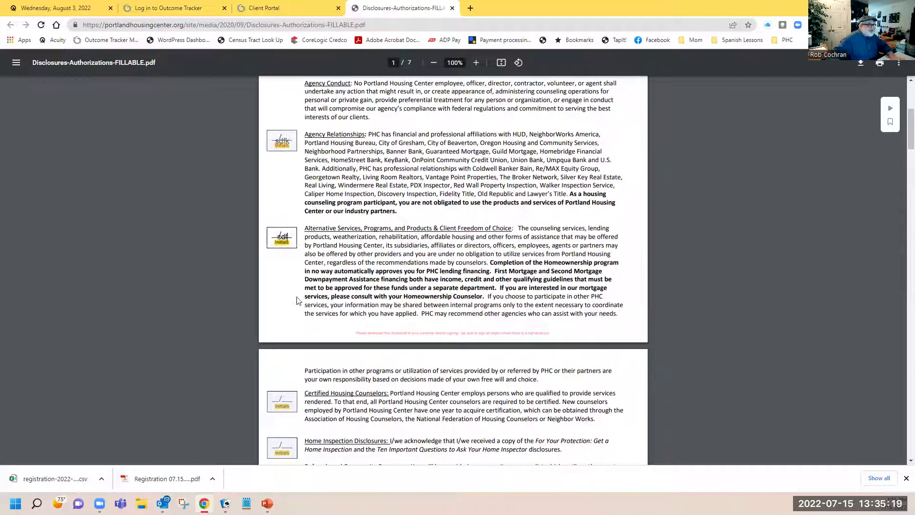
{"action": "scroll", "coordinate": [288, 305], "scroll_direction": "down", "scroll_amount": 2}
{"action": "left_click", "coordinate": [286, 310]}
{"action": "type", "text": "sdf"}
Initial the Home Inspection Disclosures and Quality Assurance boxes
{"action": "left_click", "coordinate": [291, 353]}
{"action": "type", "text": "sdff"}
{"action": "scroll", "coordinate": [293, 383], "scroll_direction": "down", "scroll_amount": 1}
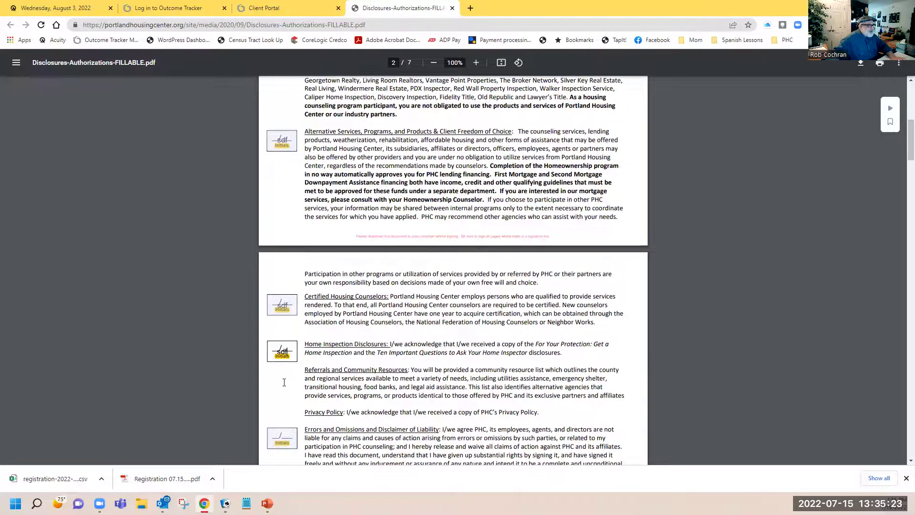
{"action": "scroll", "coordinate": [284, 383], "scroll_direction": "down", "scroll_amount": 3}
{"action": "left_click", "coordinate": [291, 365]}
{"action": "type", "text": "sdf"}
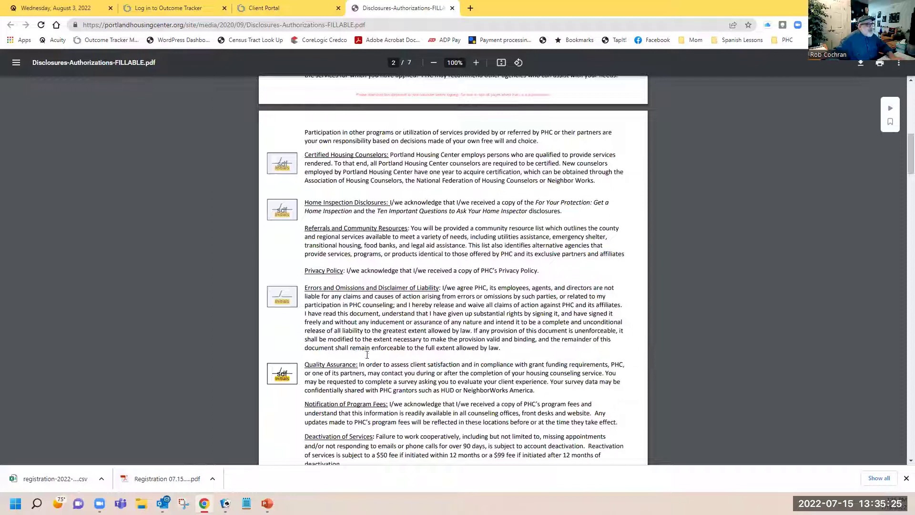
{"action": "scroll", "coordinate": [360, 253], "scroll_direction": "down", "scroll_amount": 5}
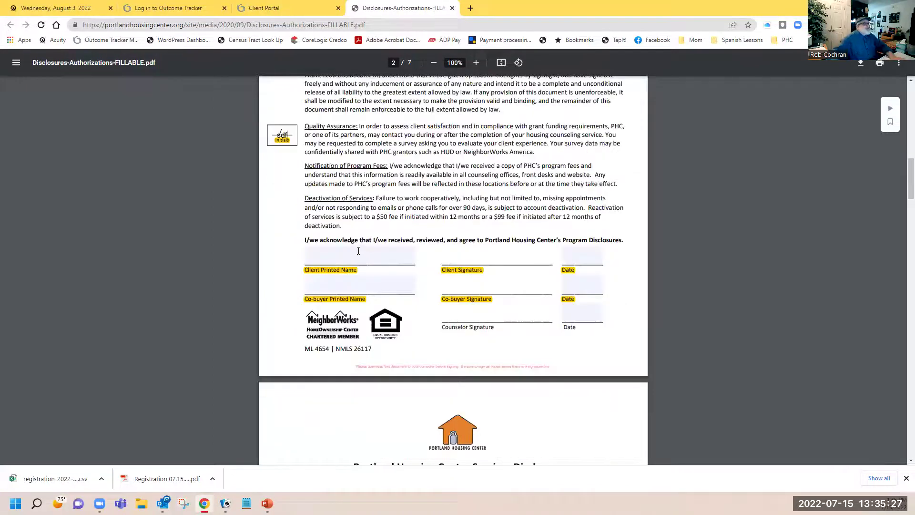
{"action": "left_click", "coordinate": [388, 261]}
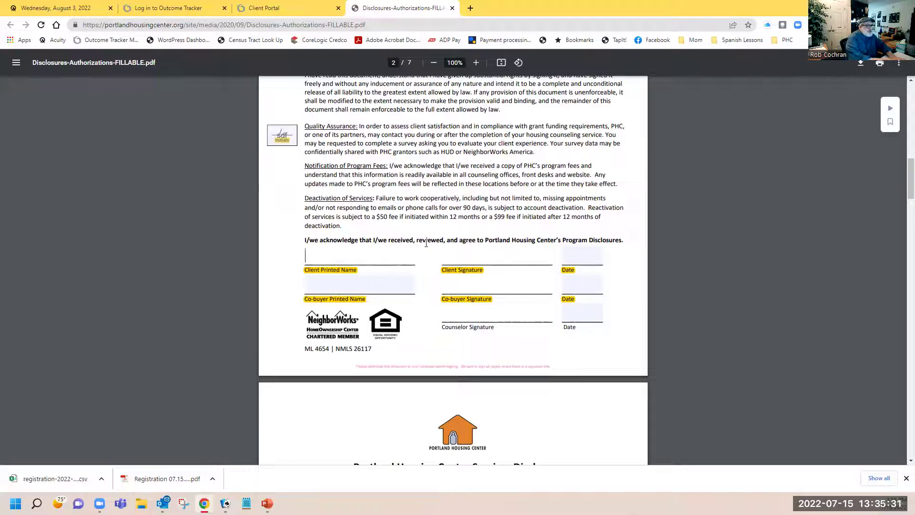
Enter 'Client Name' as the Client Printed Name and zoom the page back to 100%
{"action": "type", "text": "Client Name"}
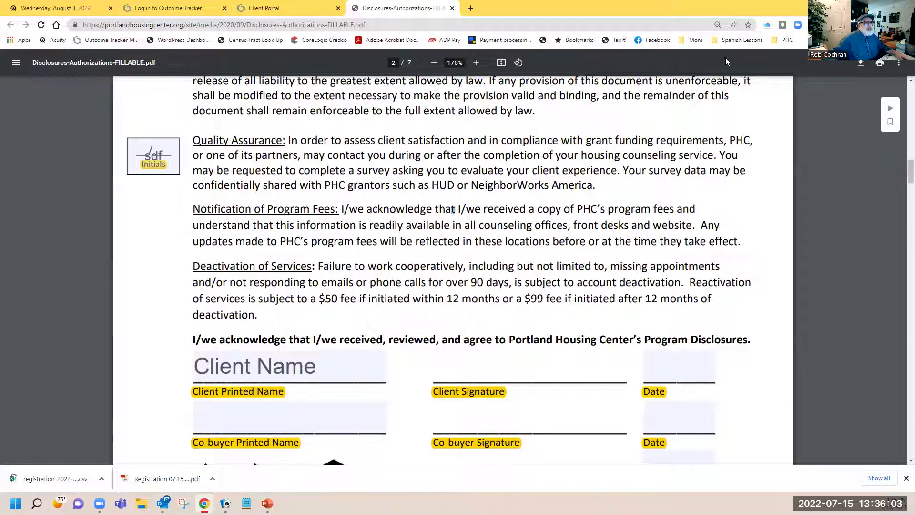
{"action": "left_click", "coordinate": [434, 64]}
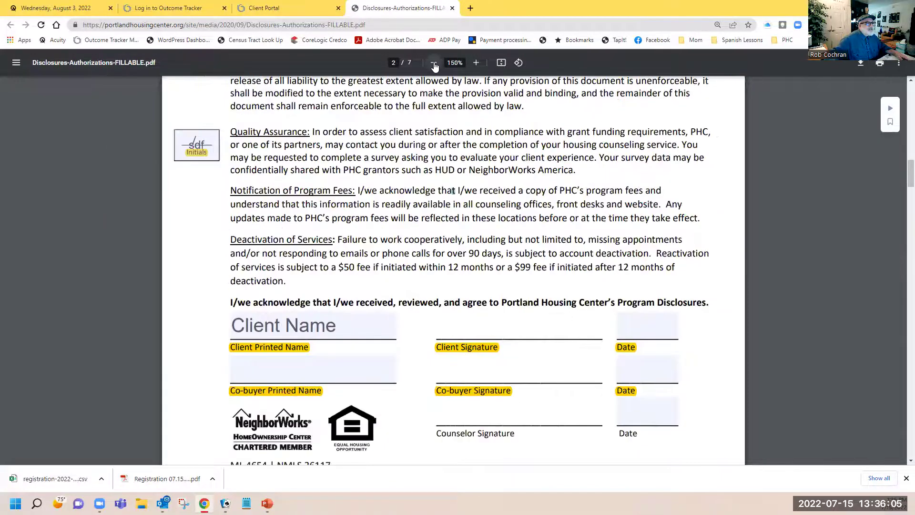
{"action": "left_click", "coordinate": [434, 64]}
{"action": "left_click", "coordinate": [434, 63]}
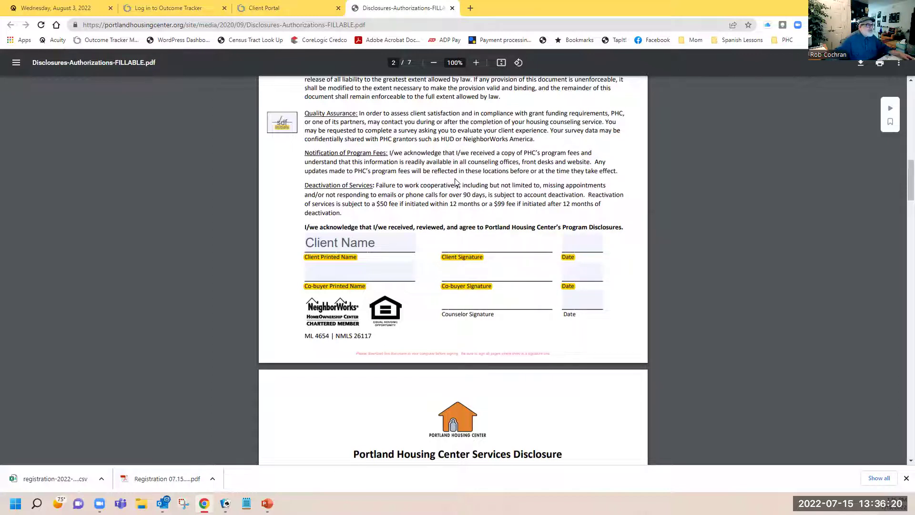
Save the filled PDF to Downloads as Disclosures-Authorizations-FILLABLE
{"action": "key", "text": "ctrl+s"}
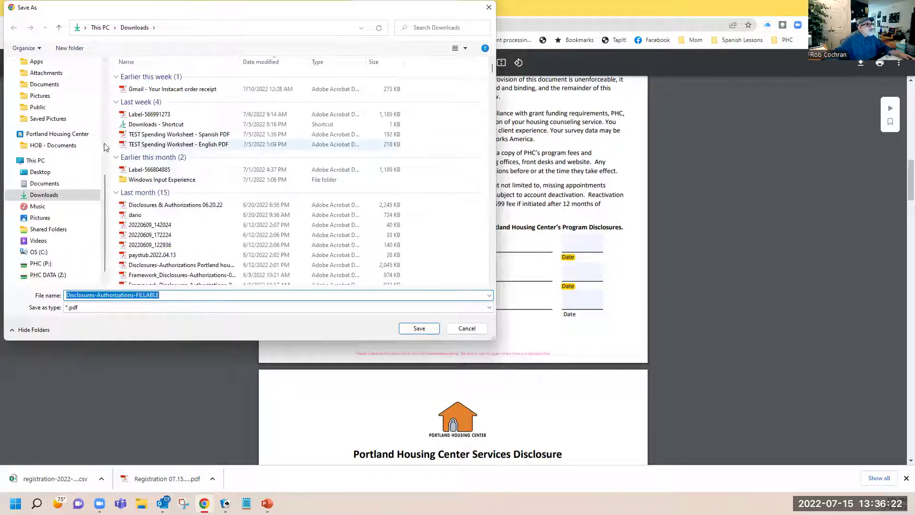
{"action": "scroll", "coordinate": [102, 185], "scroll_direction": "up", "scroll_amount": 10}
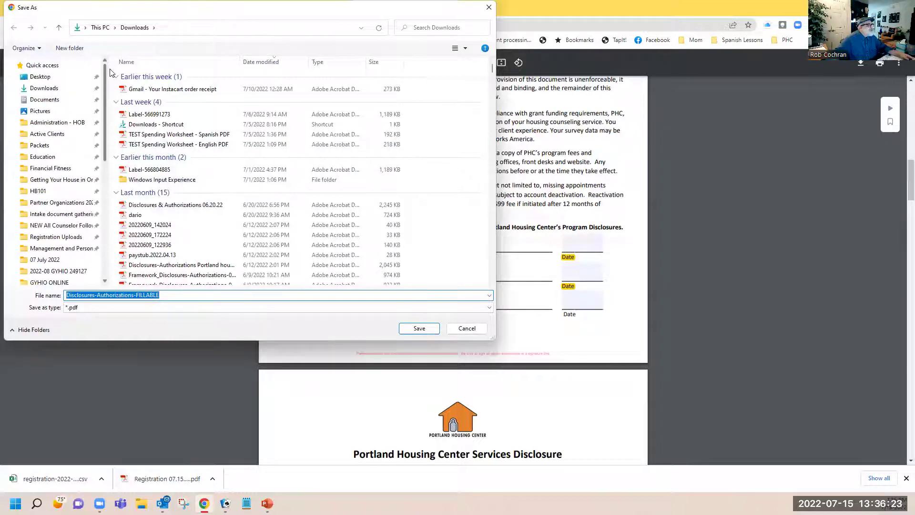
{"action": "left_click", "coordinate": [60, 88]}
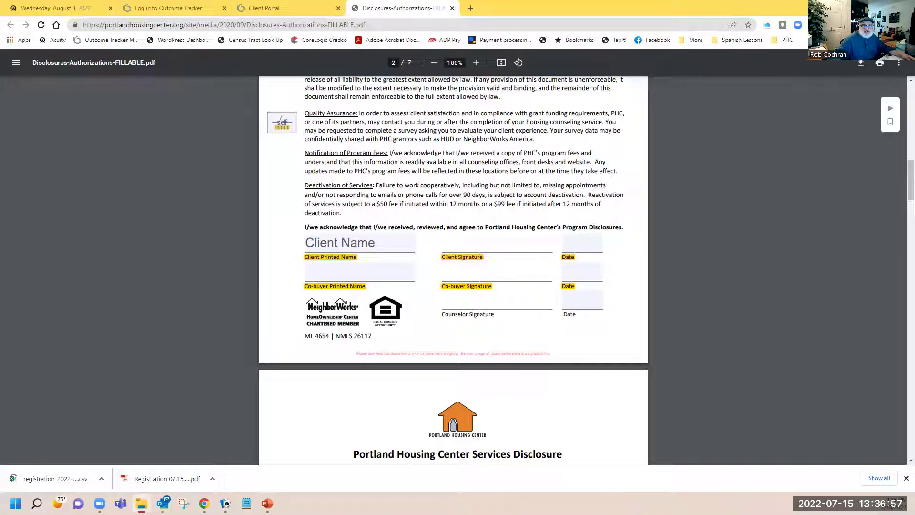
{"action": "key", "text": "super+e"}
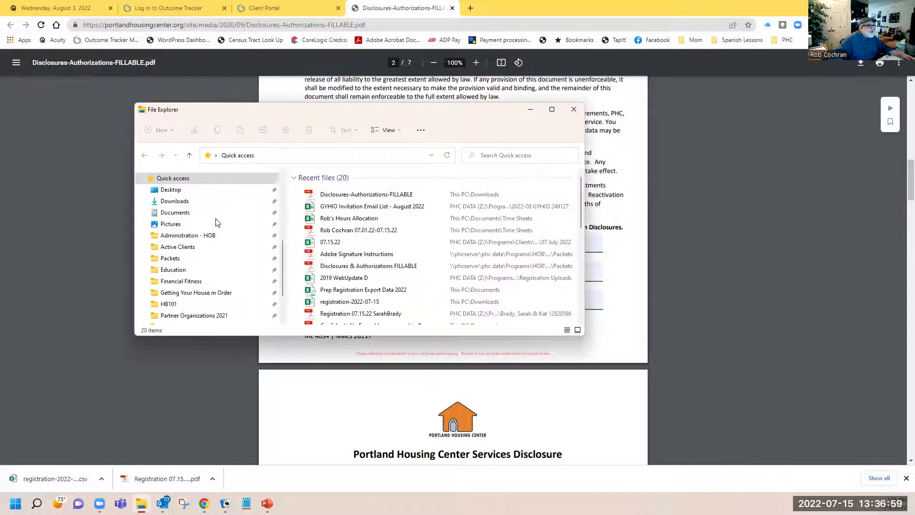
Open Disclosures-Authorizations-FILLABLE.pdf from Downloads in Acrobat Pro 2017
{"action": "left_click", "coordinate": [194, 202]}
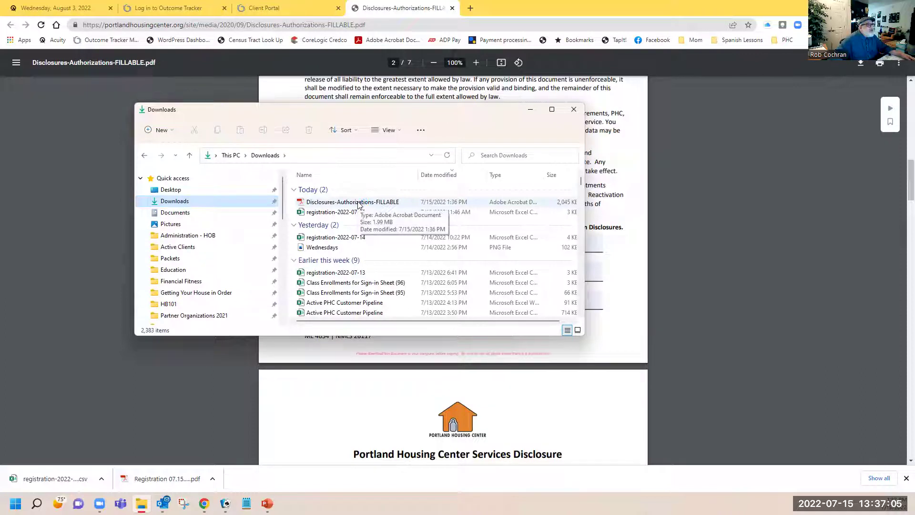
{"action": "double_click", "coordinate": [359, 202]}
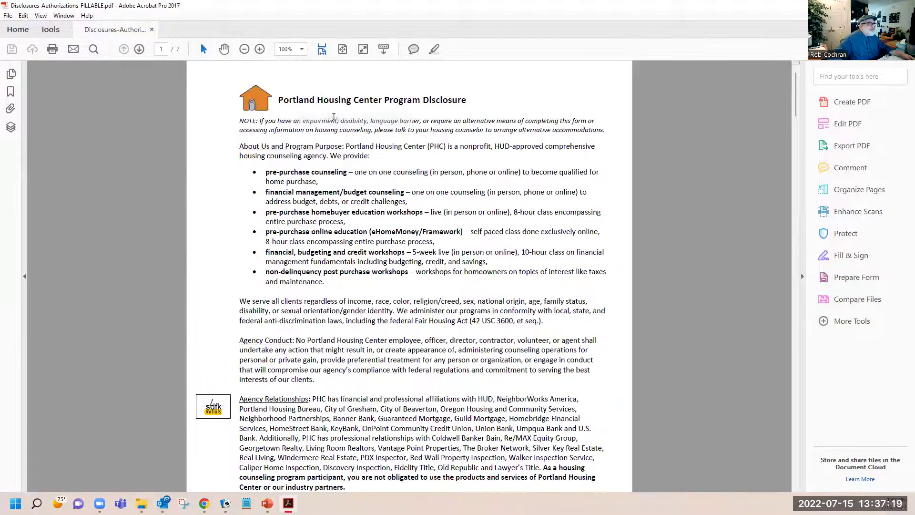
{"action": "scroll", "coordinate": [334, 117], "scroll_direction": "down", "scroll_amount": 3}
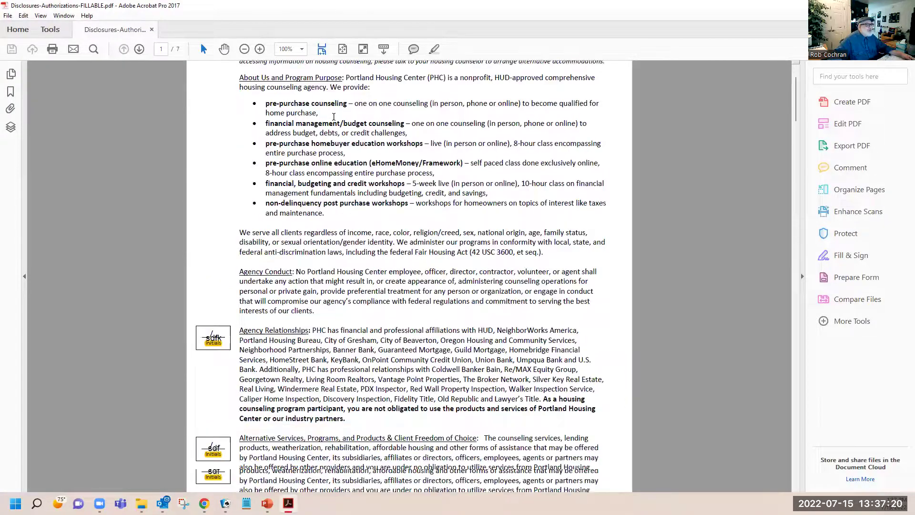
Type initials in the Errors and Omissions Initials box
{"action": "scroll", "coordinate": [334, 117], "scroll_direction": "down", "scroll_amount": 8}
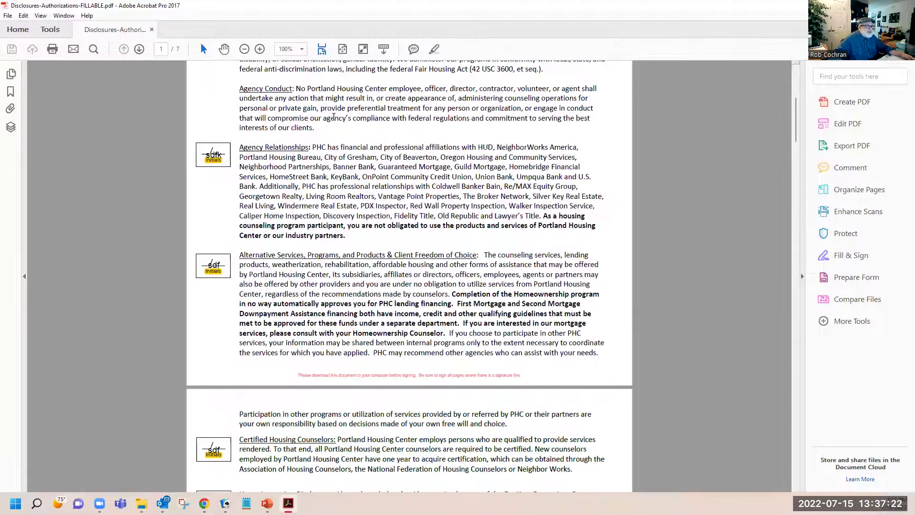
{"action": "scroll", "coordinate": [333, 117], "scroll_direction": "down", "scroll_amount": 15}
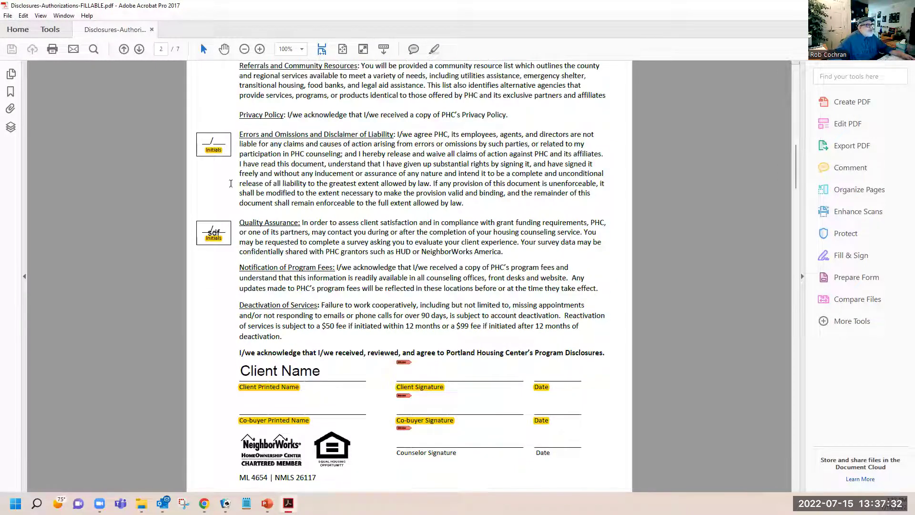
{"action": "left_click", "coordinate": [214, 145]}
{"action": "type", "text": "fdgsd"}
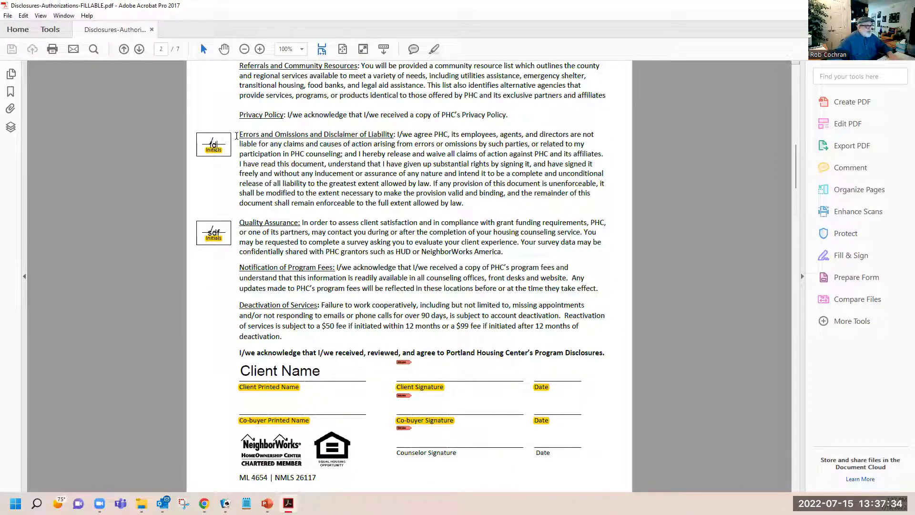
Start signing the Client Signature field and choose to configure a new digital ID
{"action": "scroll", "coordinate": [225, 133], "scroll_direction": "up", "scroll_amount": 3}
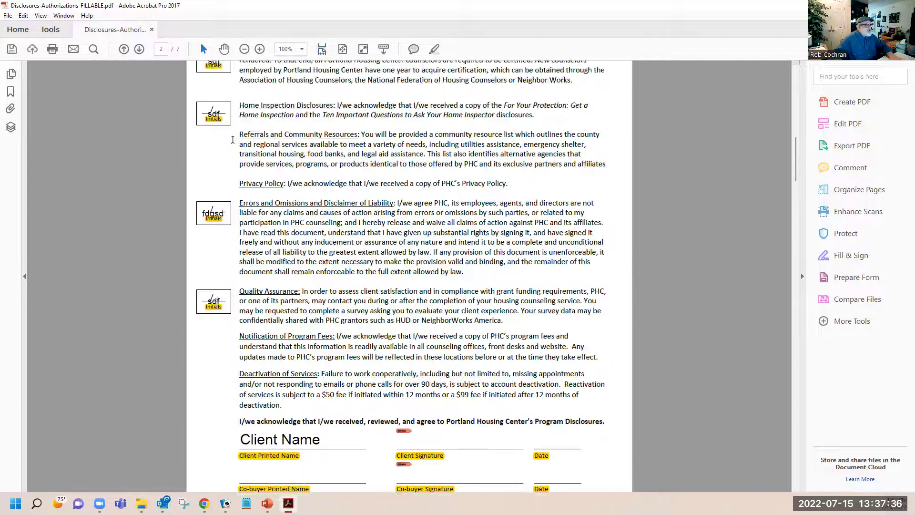
{"action": "scroll", "coordinate": [391, 321], "scroll_direction": "down", "scroll_amount": 5}
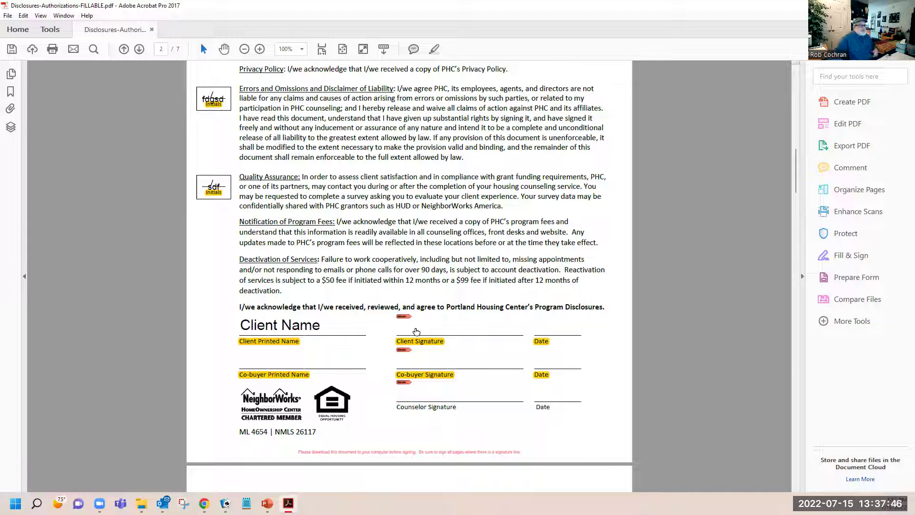
{"action": "left_click", "coordinate": [416, 331]}
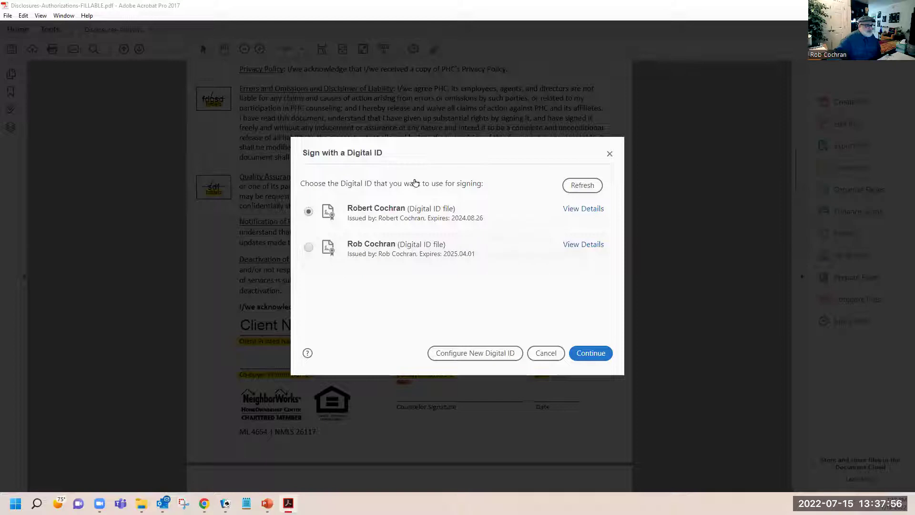
{"action": "left_click", "coordinate": [464, 357]}
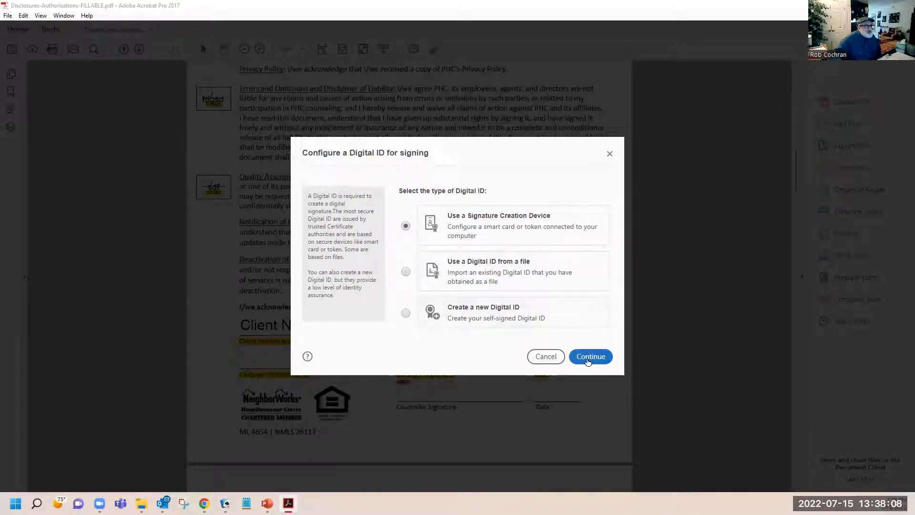
Create a password-protected self-signed digital ID stored in a file, used for digital signatures
{"action": "left_click", "coordinate": [406, 313]}
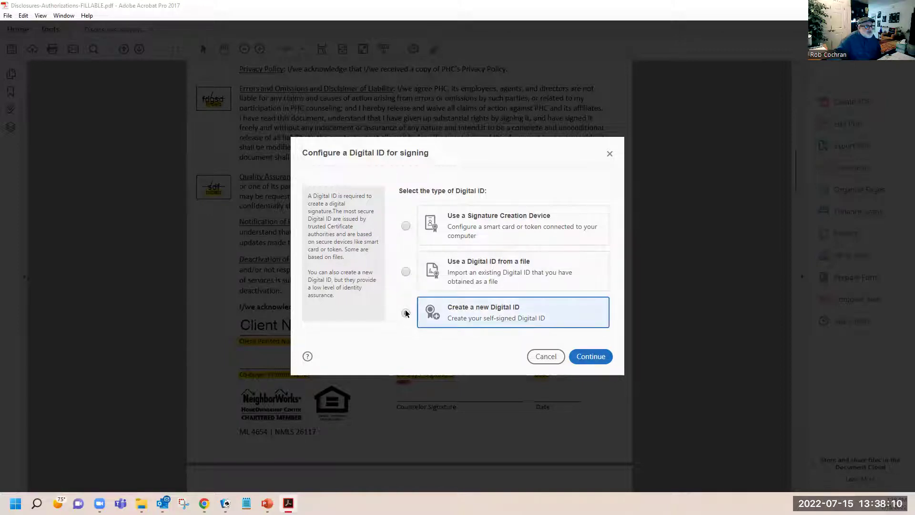
{"action": "left_click", "coordinate": [591, 358]}
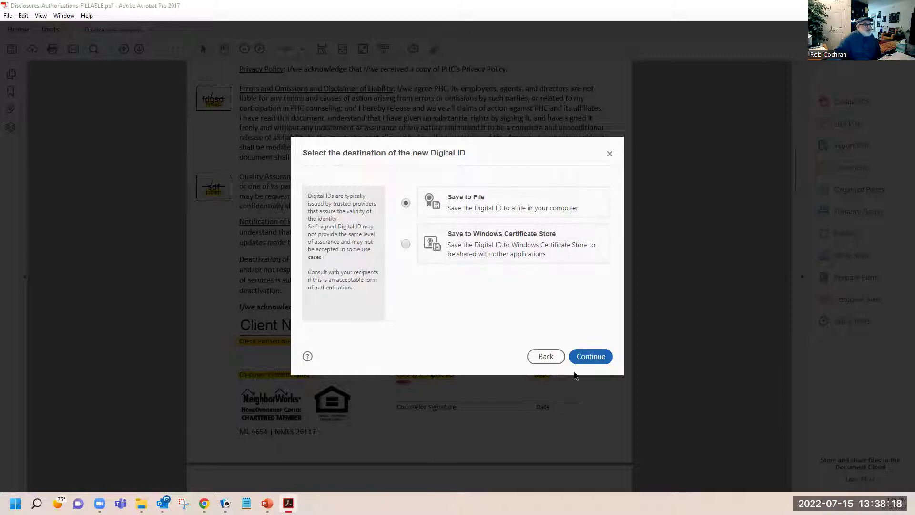
{"action": "left_click", "coordinate": [599, 358]}
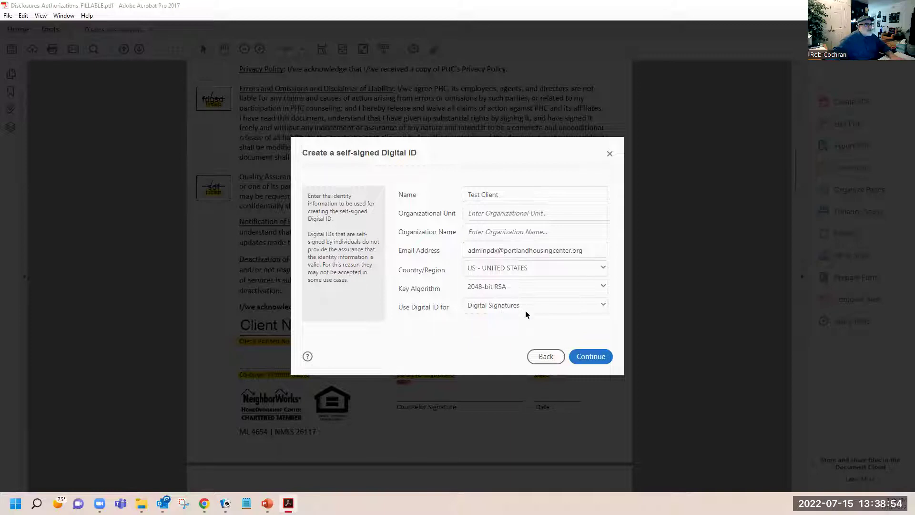
{"action": "left_click", "coordinate": [517, 307]}
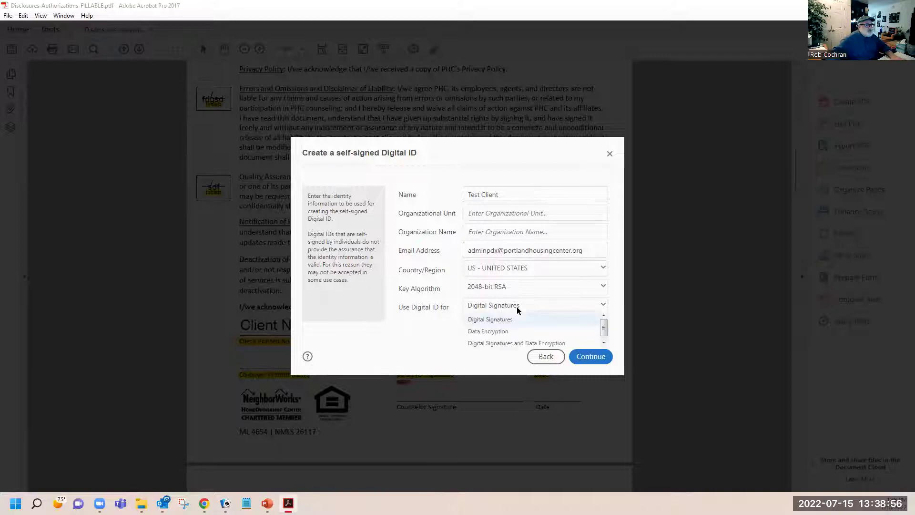
{"action": "left_click", "coordinate": [520, 319]}
{"action": "left_click", "coordinate": [591, 356]}
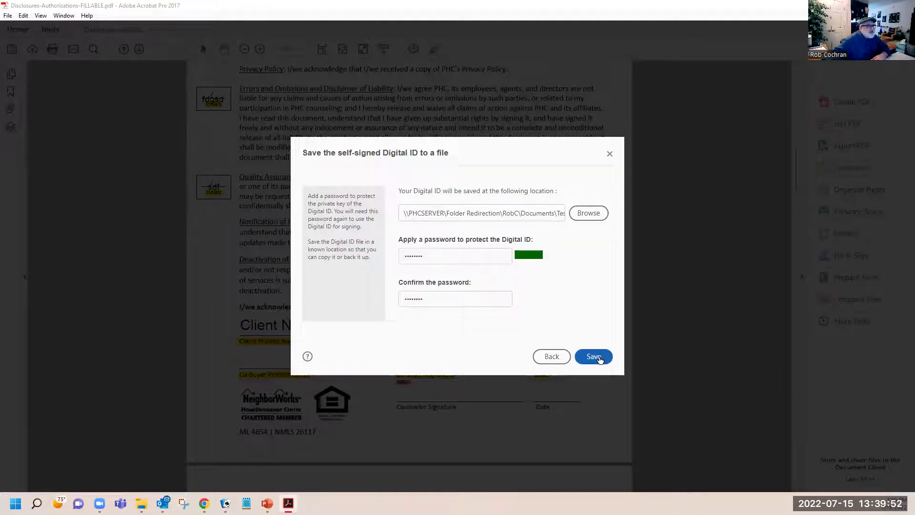
{"action": "left_click", "coordinate": [600, 359]}
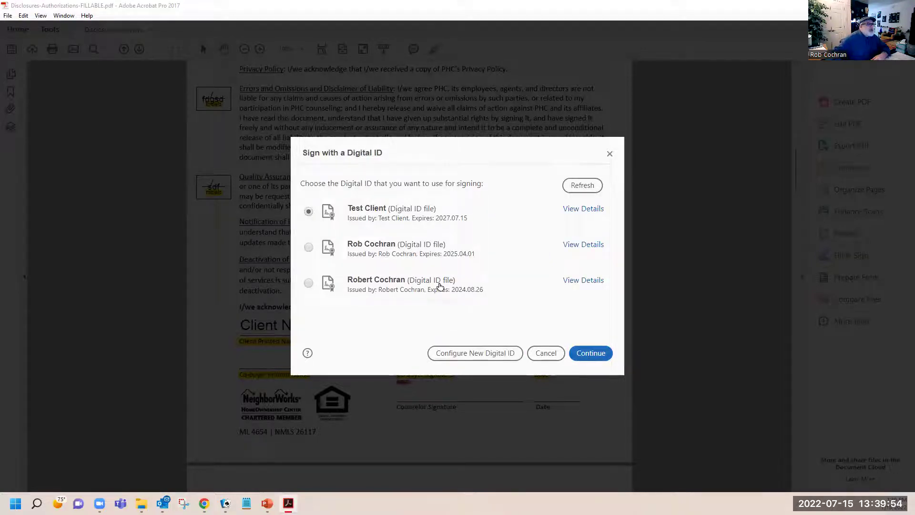
Sign the Client Signature field with the Test Client digital ID, entering its password
{"action": "left_click", "coordinate": [383, 213]}
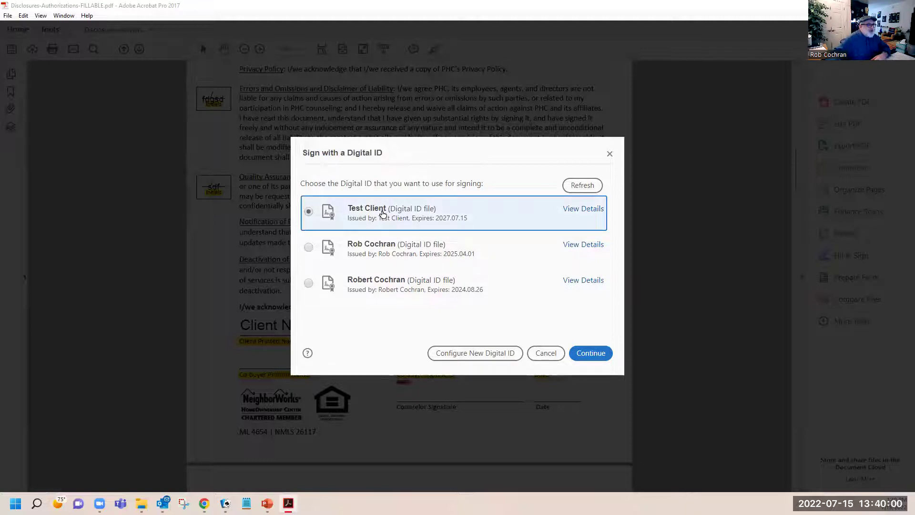
{"action": "left_click", "coordinate": [594, 355]}
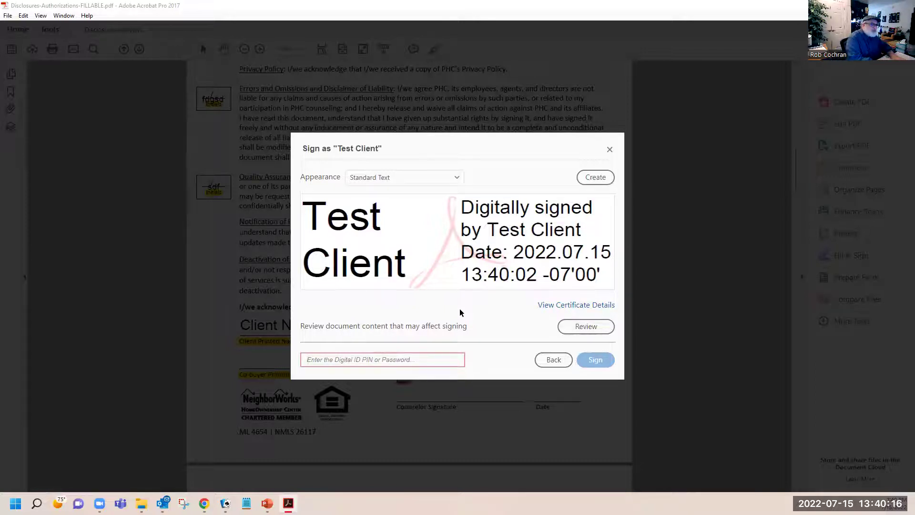
{"action": "type", "text": "******"}
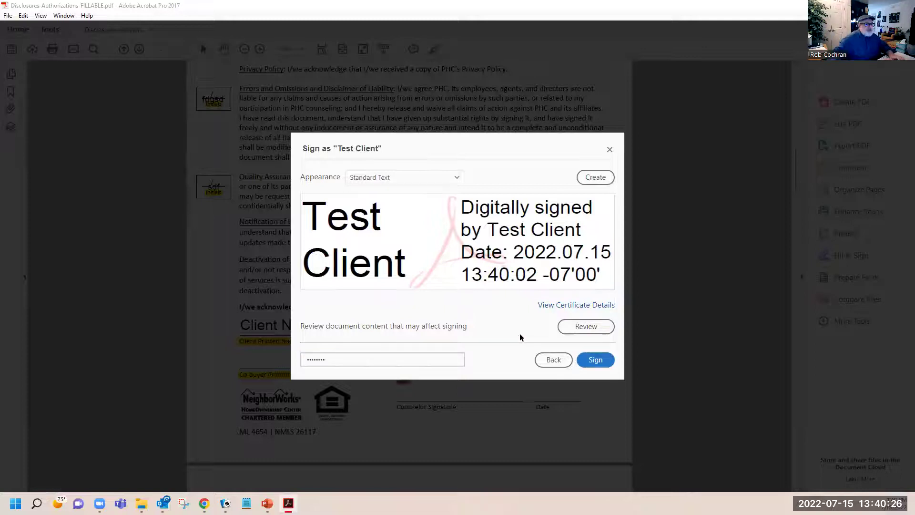
{"action": "left_click", "coordinate": [595, 359]}
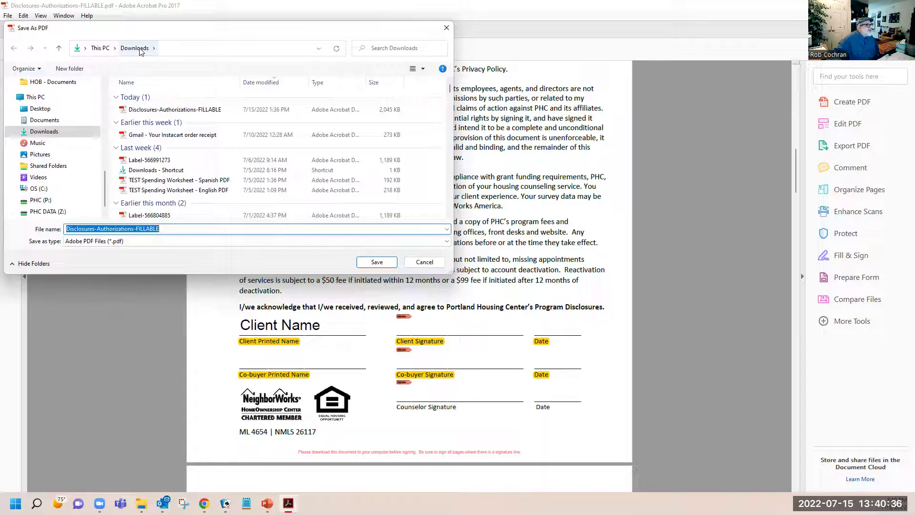
Save the signed PDF as Disclosures-Authorizations-FILLABLE in Downloads, replacing the existing file
{"action": "left_click", "coordinate": [377, 266]}
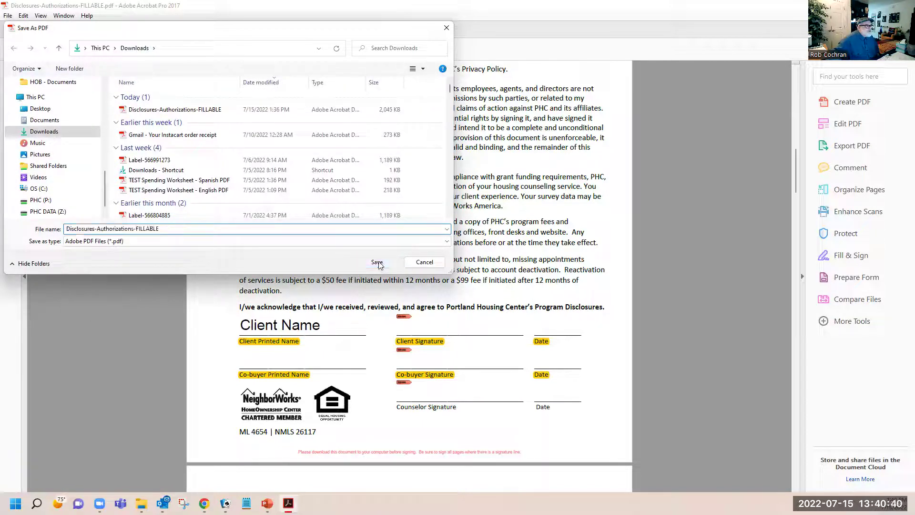
{"action": "left_click", "coordinate": [491, 290]}
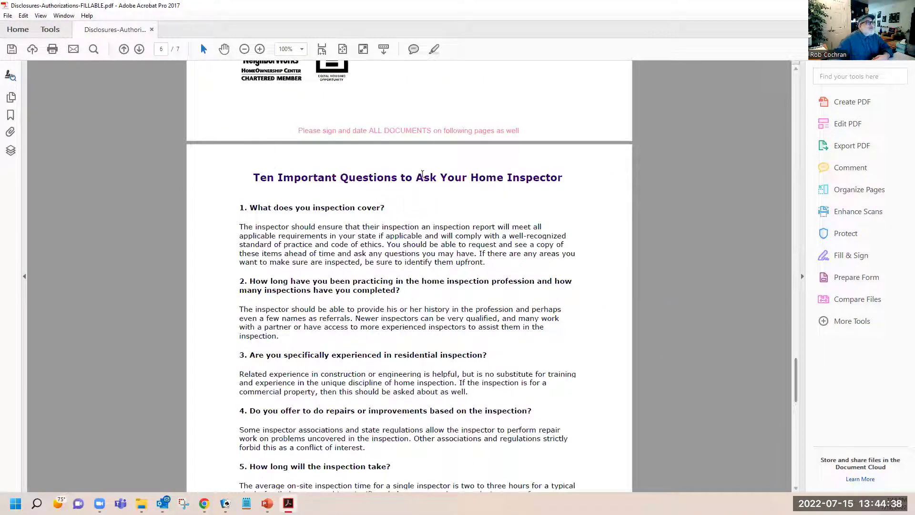
Return to page 5 and begin a Save As targeting the recent Downloads folder
{"action": "scroll", "coordinate": [423, 174], "scroll_direction": "up", "scroll_amount": 6}
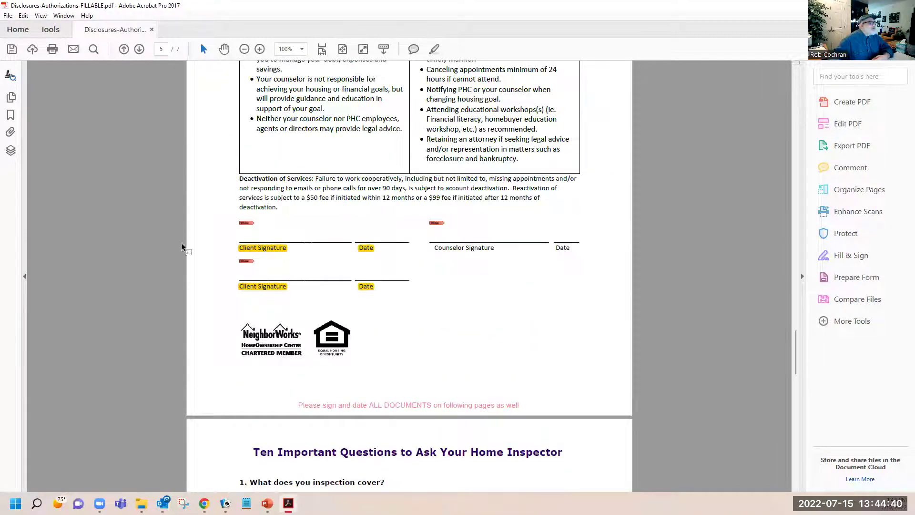
{"action": "left_click", "coordinate": [8, 15]}
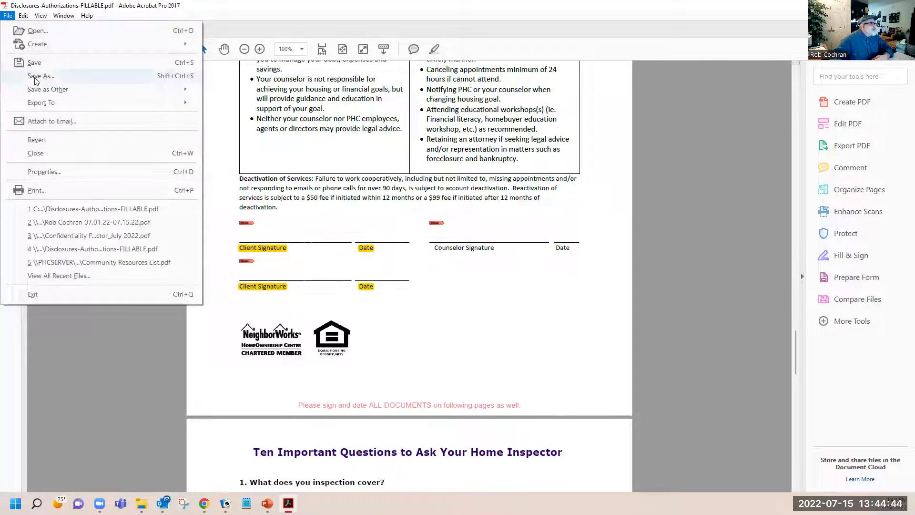
{"action": "left_click", "coordinate": [37, 80]}
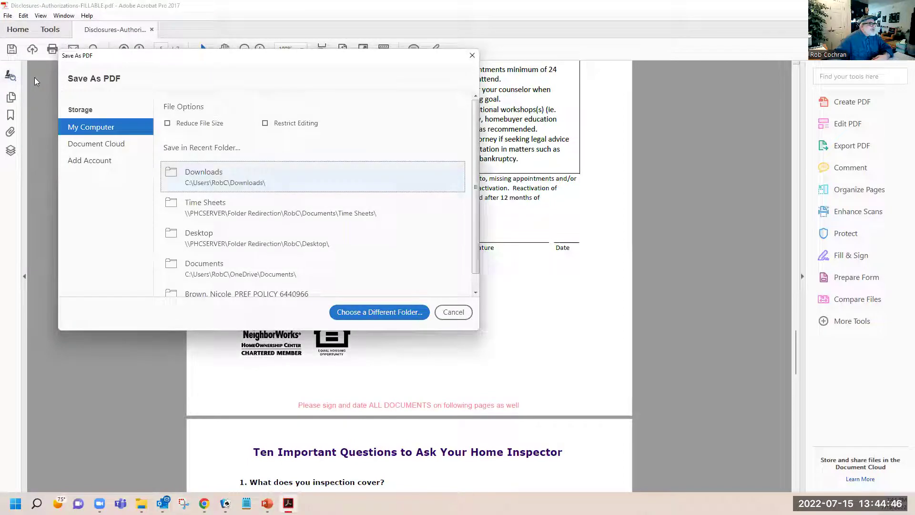
{"action": "left_click", "coordinate": [220, 177]}
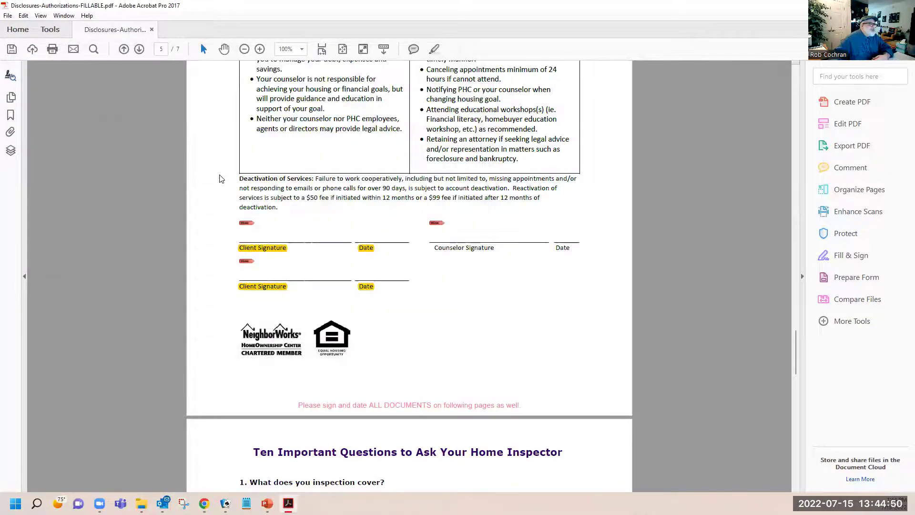